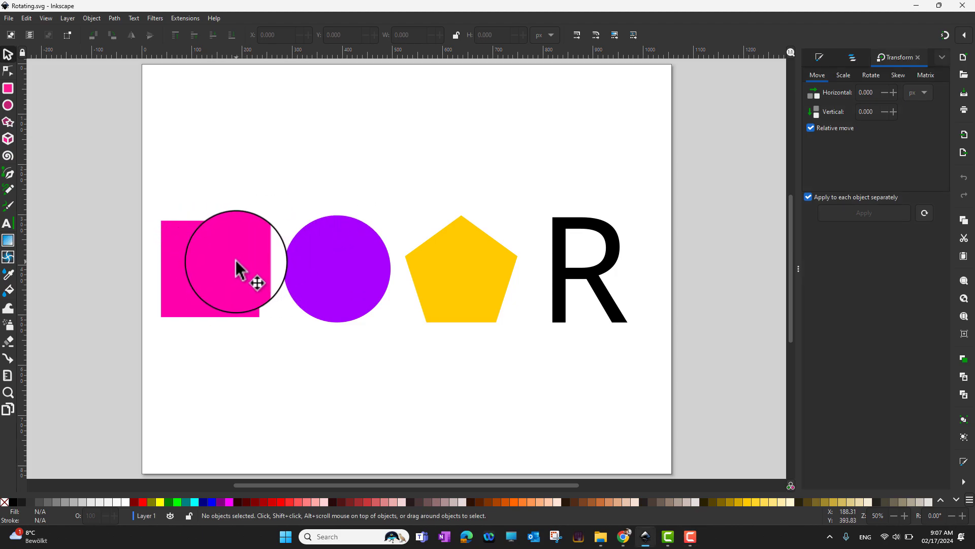
- Rotate the pink square freehand around its centre until it is clearly tilted, and deselect it
click(236, 261)
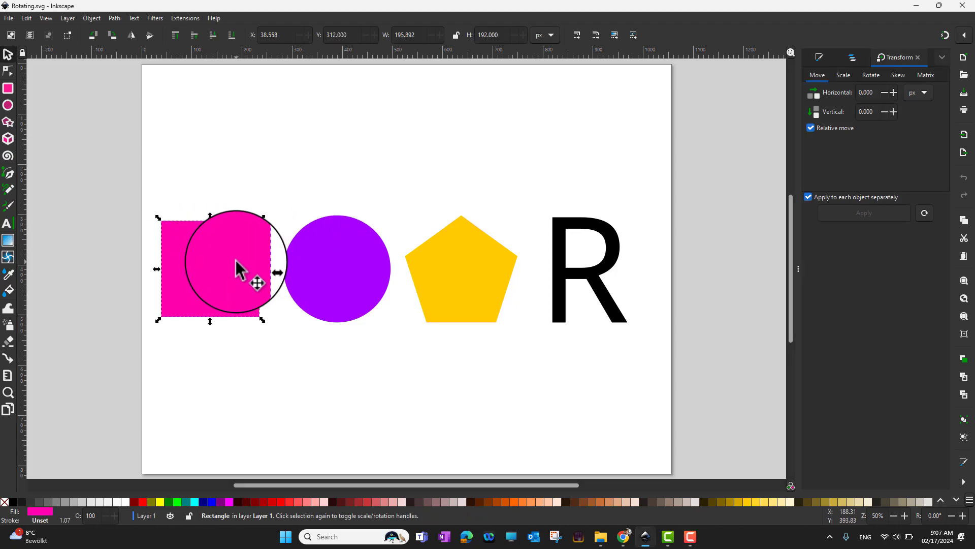
click(231, 287)
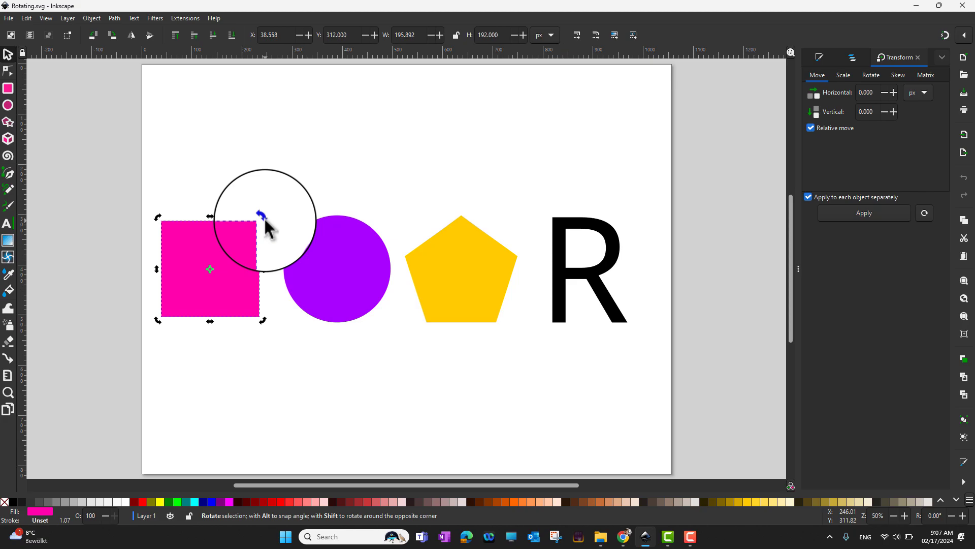
drag(265, 220, 263, 268)
click(379, 372)
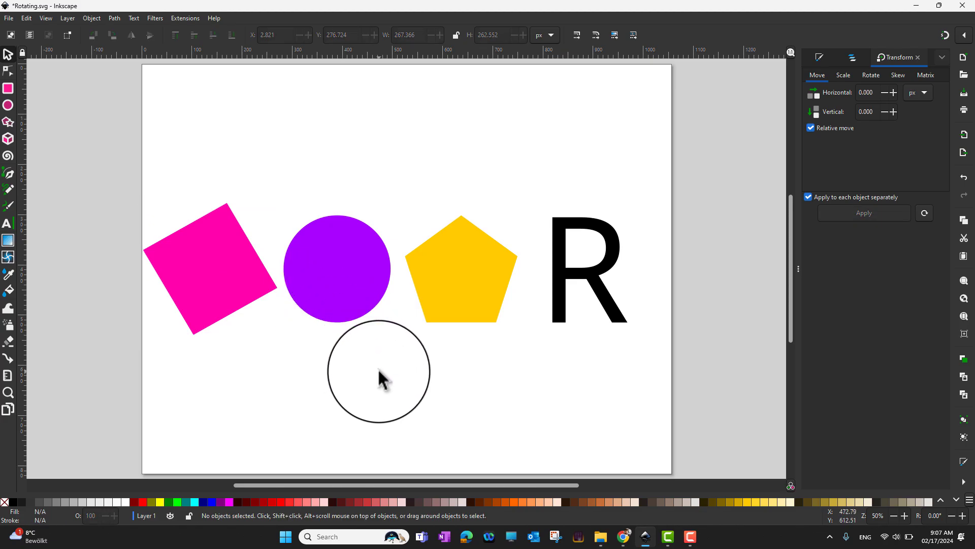
- Narrow the yellow pentagon to about 215 px wide and rotate it slightly around its centre
drag(379, 371, 455, 288)
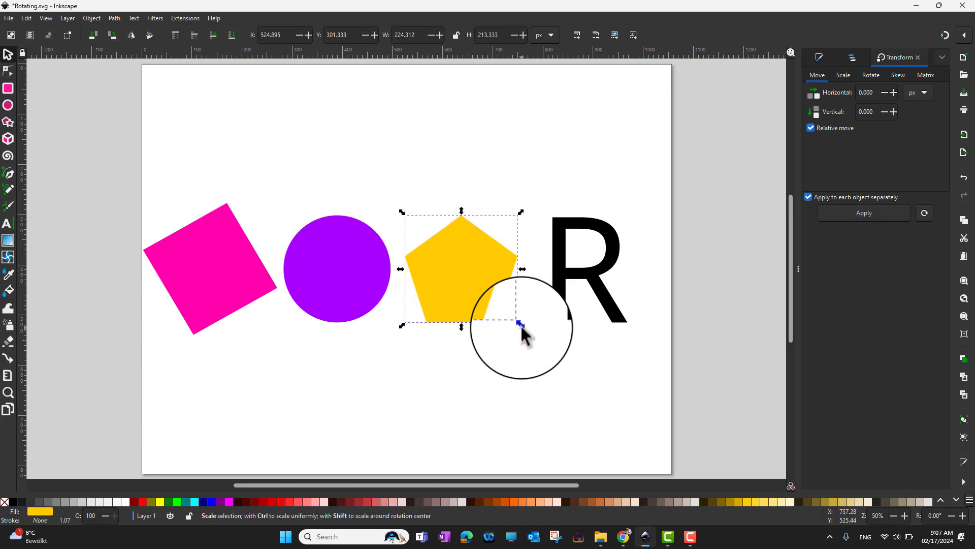
mouse_move(523, 327)
mouse_down()
mouse_move(549, 366)
mouse_move(508, 316)
mouse_move(517, 330)
mouse_up()
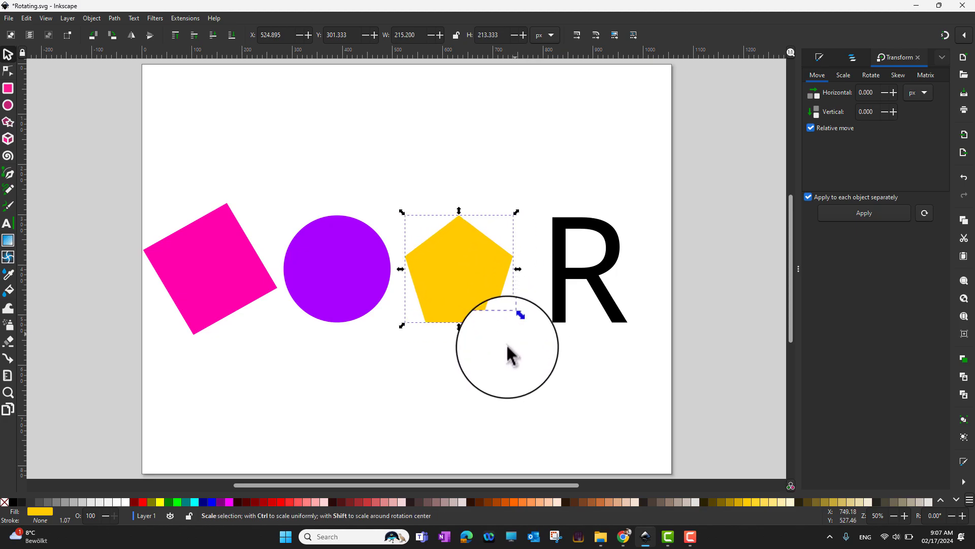
click(477, 303)
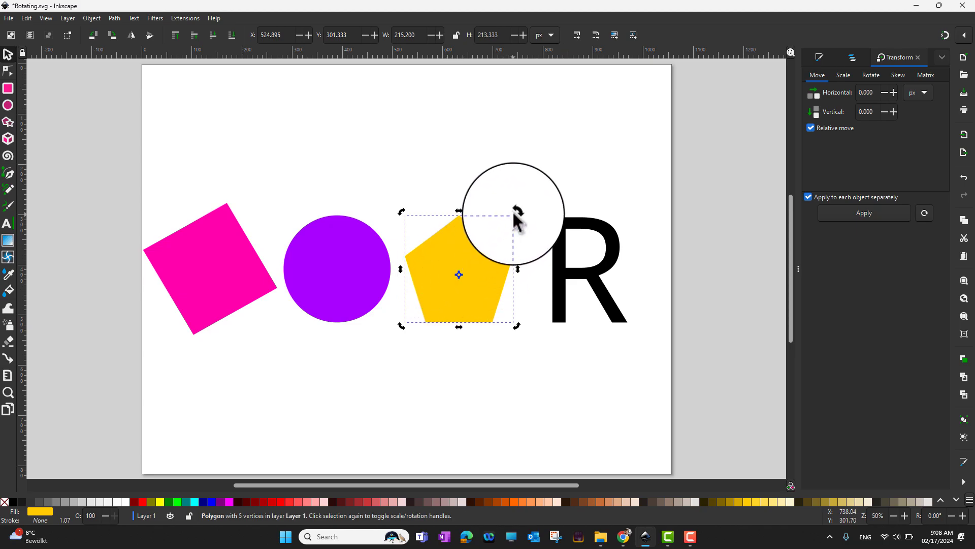
drag(517, 212, 503, 231)
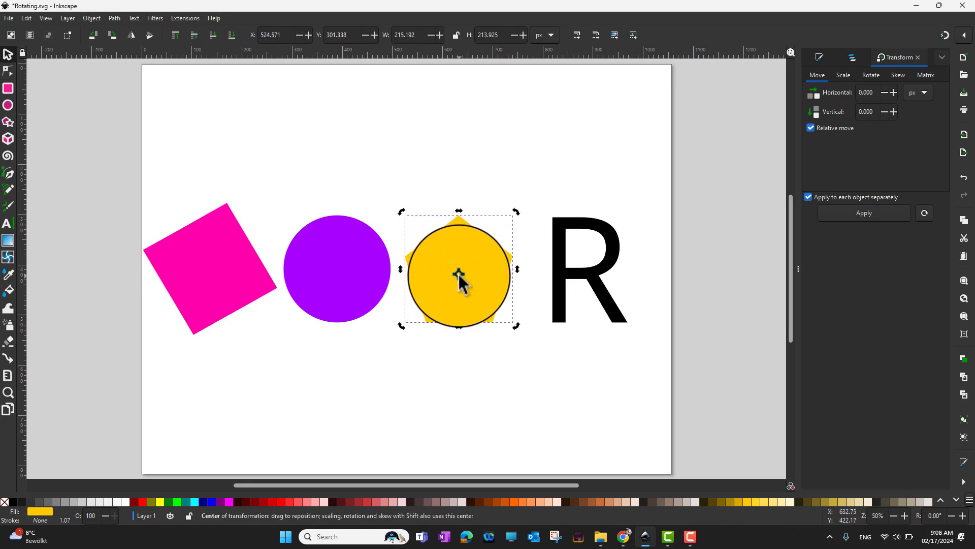
- Rotate the yellow pentagon around a centre moved near its top corner, and again around a centre placed far above it near the page edge
drag(457, 276, 457, 229)
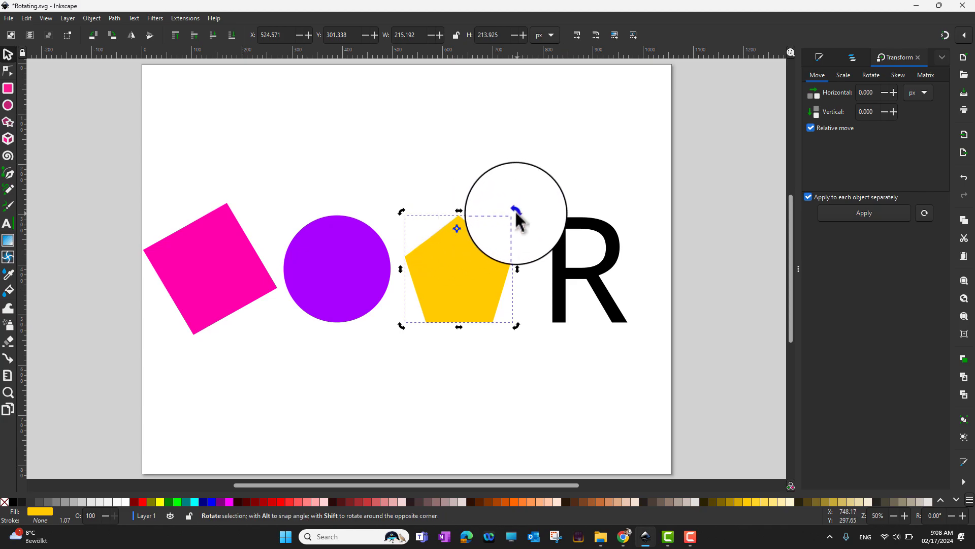
mouse_move(517, 217)
mouse_down()
mouse_move(434, 190)
mouse_move(408, 224)
mouse_move(401, 200)
mouse_move(435, 161)
mouse_move(505, 230)
mouse_move(448, 279)
mouse_move(477, 279)
mouse_move(502, 197)
mouse_move(501, 220)
mouse_up()
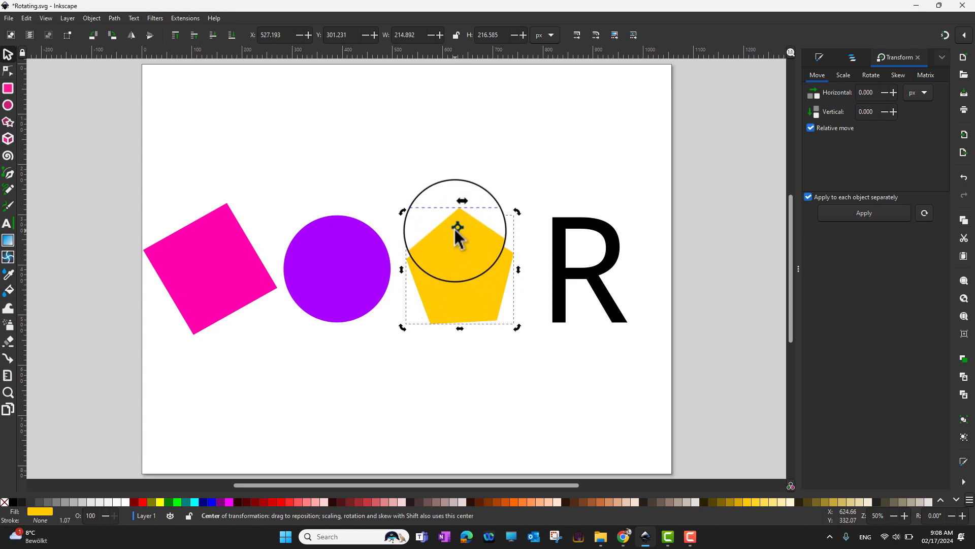
mouse_move(457, 227)
mouse_down()
mouse_move(477, 153)
mouse_move(443, 89)
mouse_up()
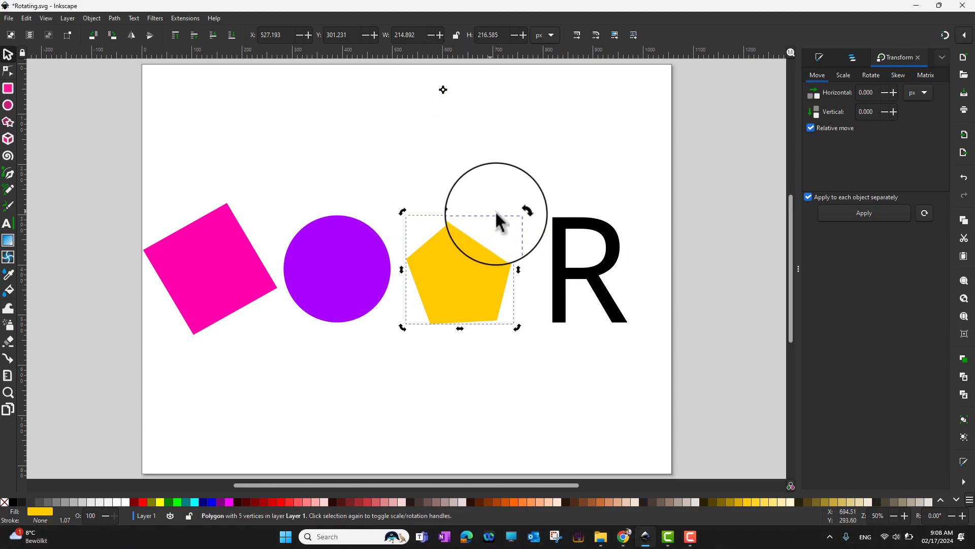
mouse_move(517, 212)
mouse_down()
mouse_move(571, 140)
mouse_move(448, 220)
mouse_move(341, 168)
mouse_move(398, 222)
mouse_move(542, 178)
mouse_move(569, 151)
mouse_move(428, 237)
mouse_move(517, 217)
mouse_up()
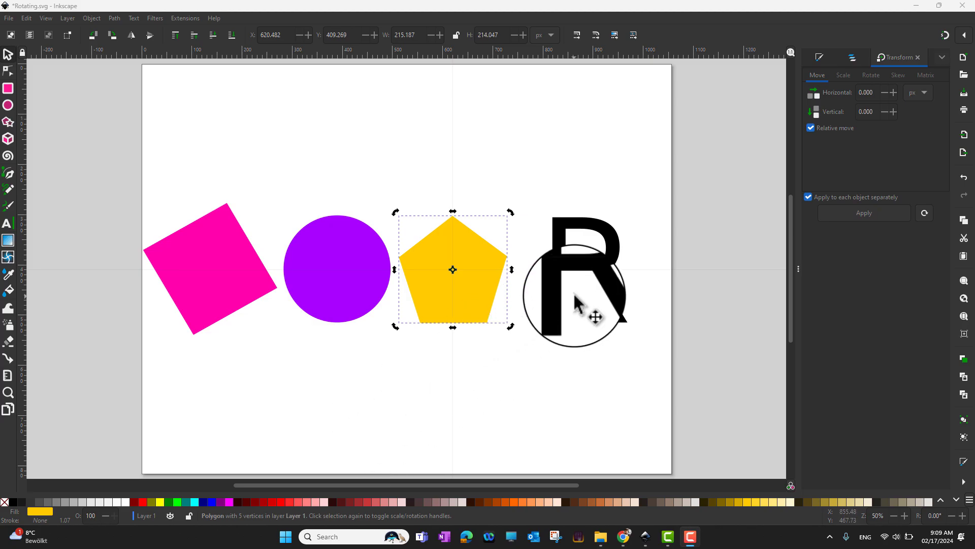
- Rotate the letter R 90° counterclockwise twice, and turn it back 90° clockwise twice
click(576, 304)
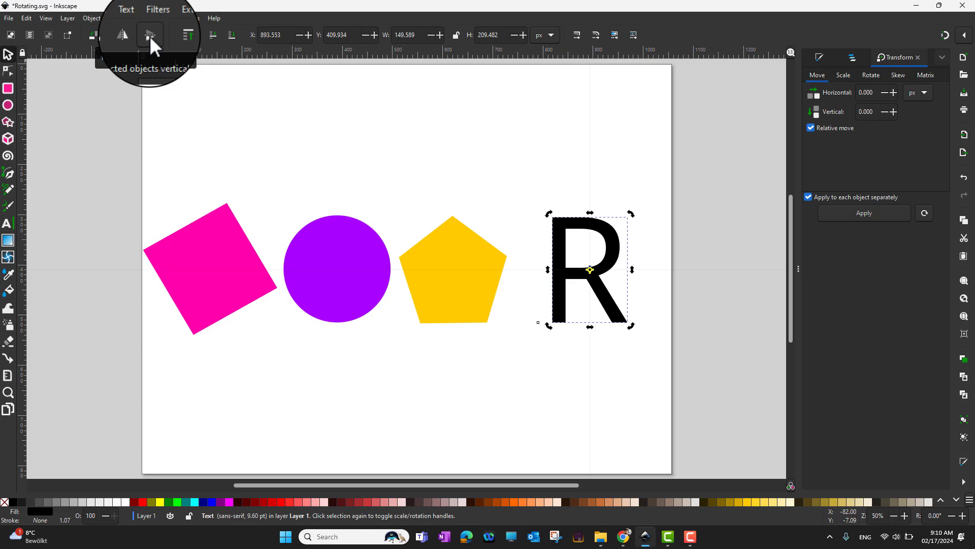
click(95, 38)
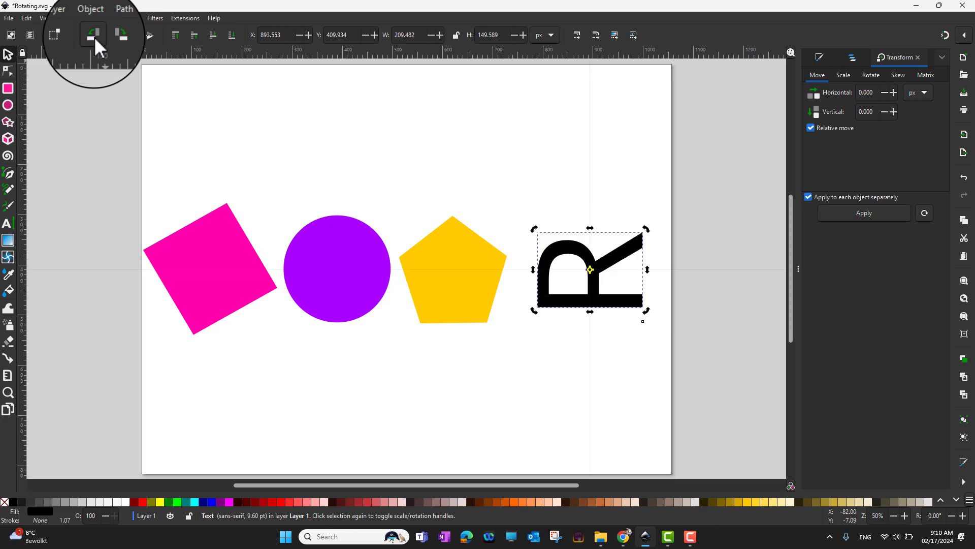
click(95, 38)
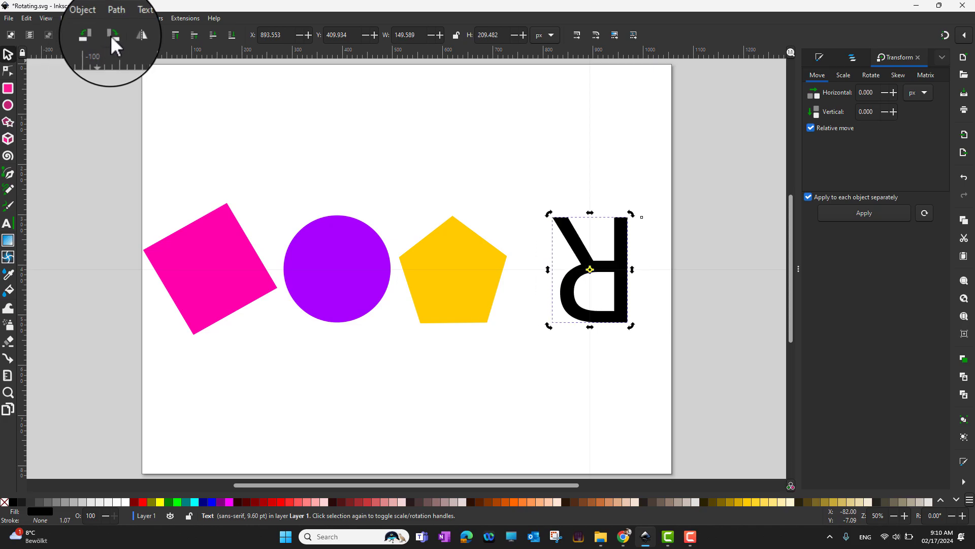
click(114, 35)
click(114, 35)
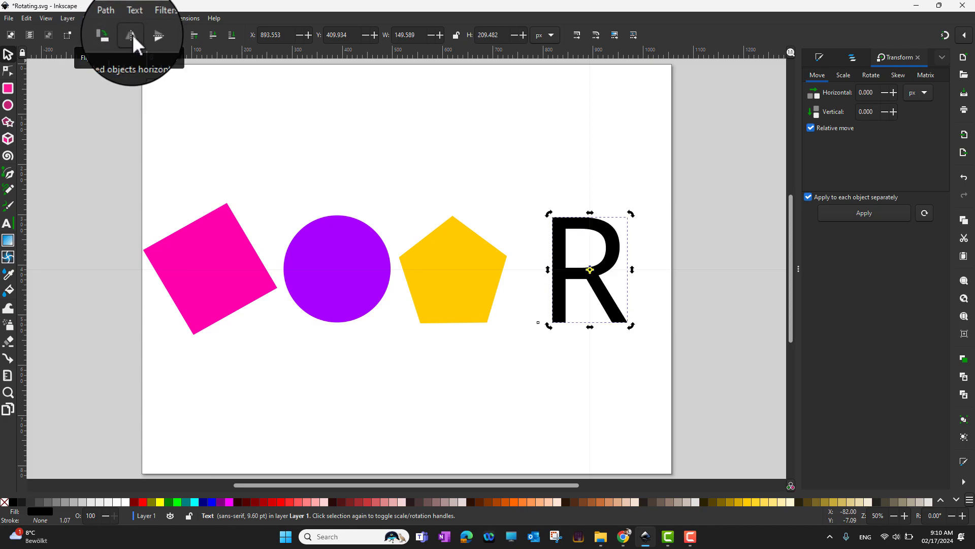
- Flip the letter R horizontally and back, and flip it vertically and back
click(132, 35)
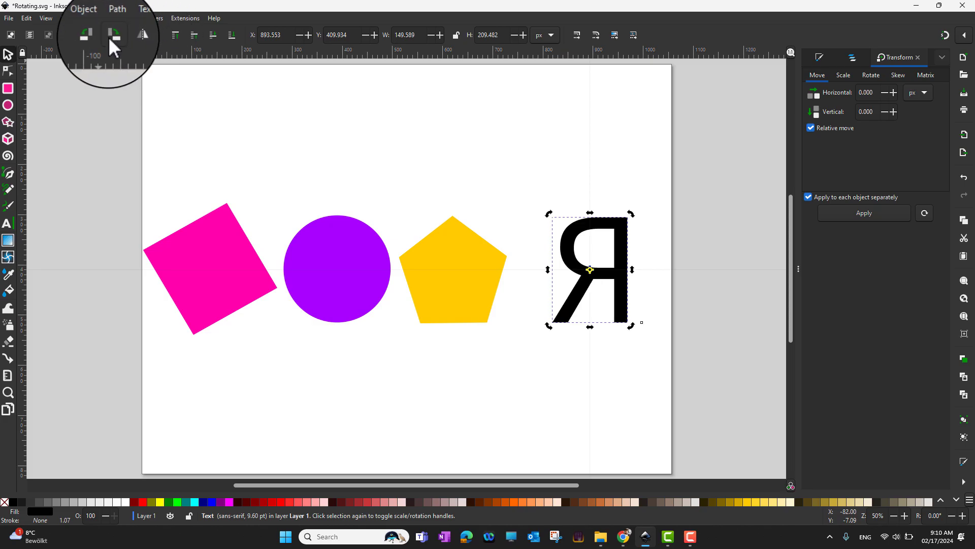
click(129, 38)
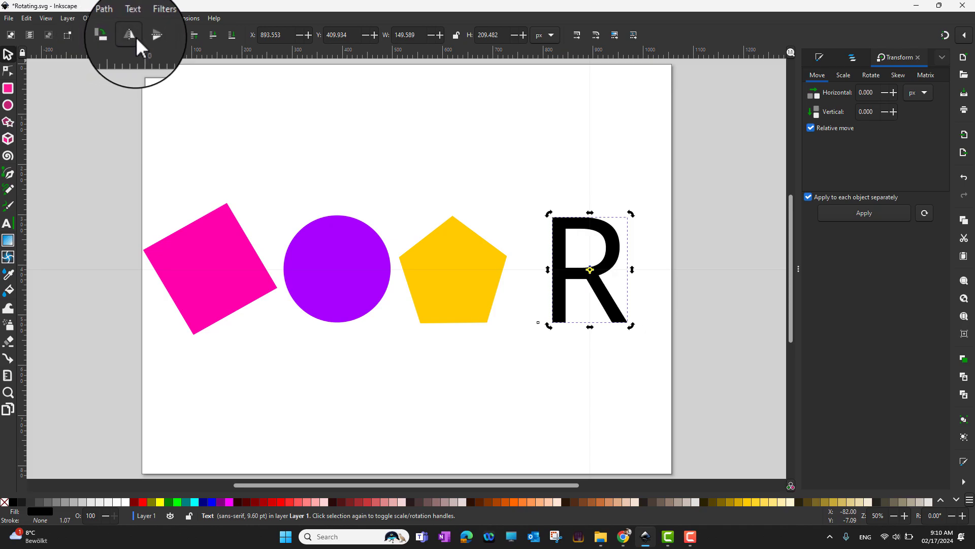
click(149, 37)
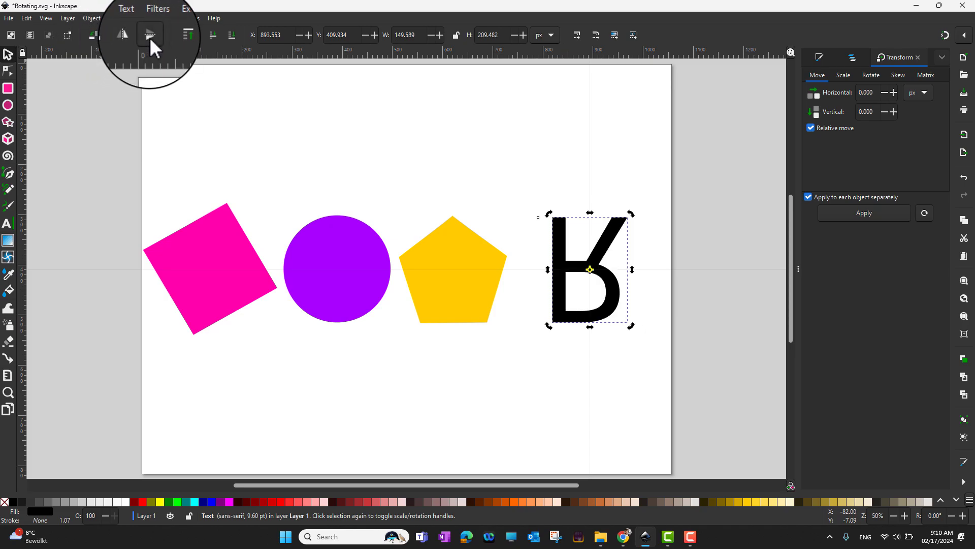
click(149, 37)
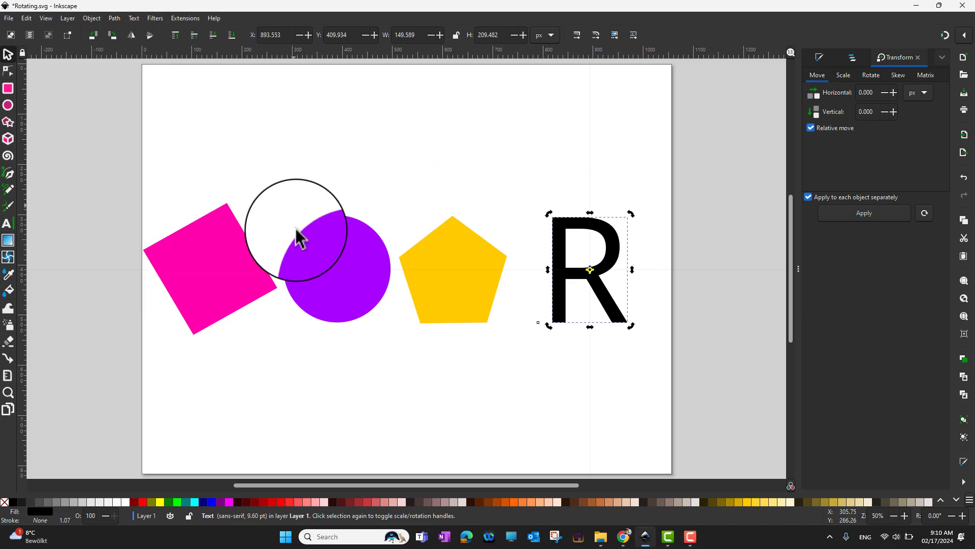
- Bring up the Transform rotation settings for the letter R and use degrees as the angle unit
click(93, 16)
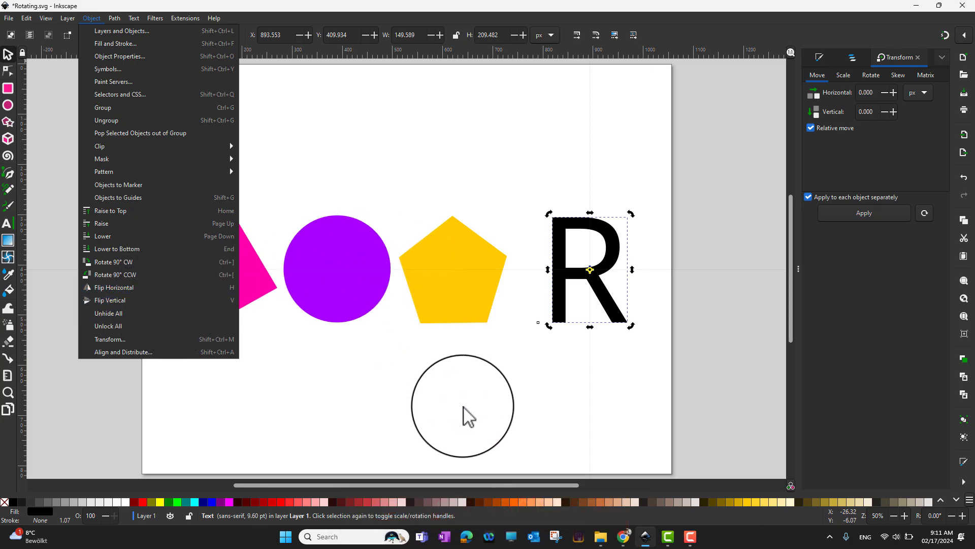
click(463, 409)
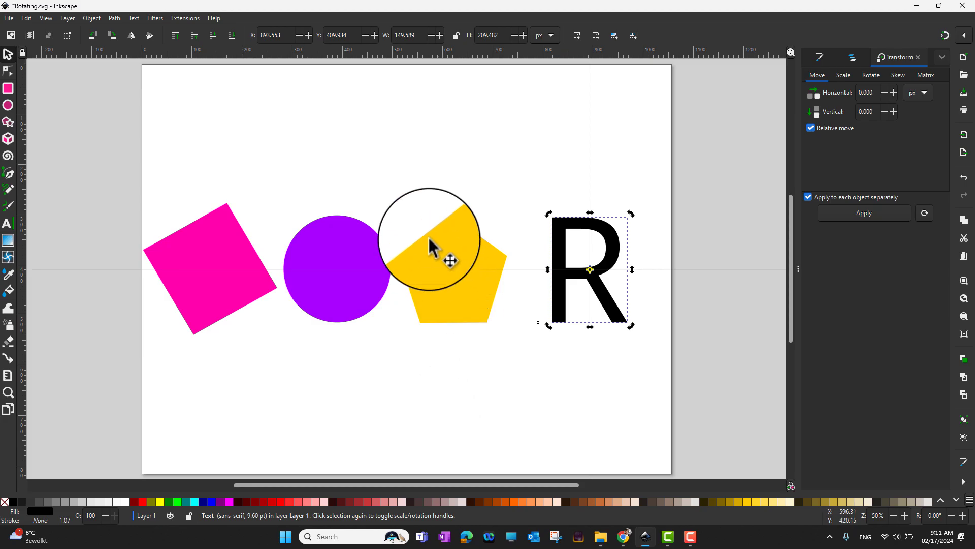
click(91, 19)
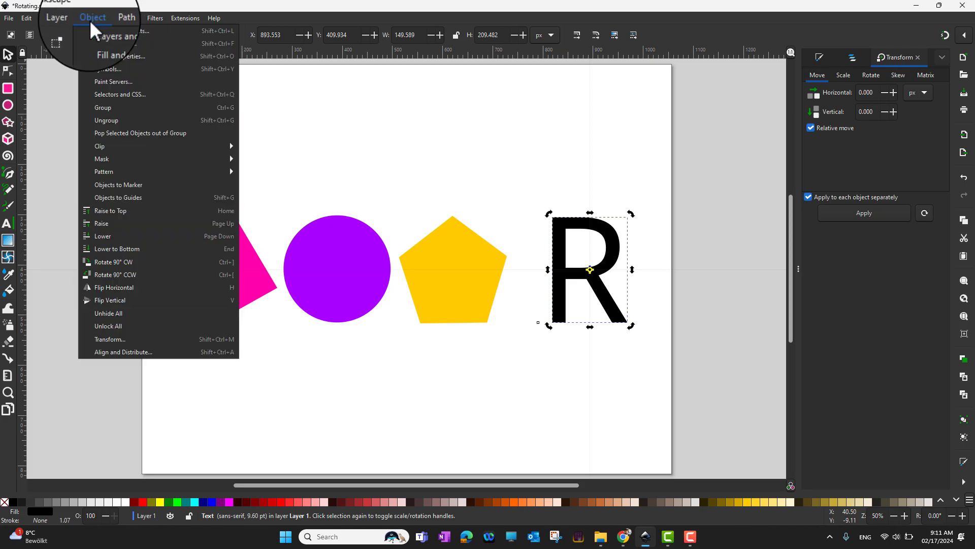
click(123, 342)
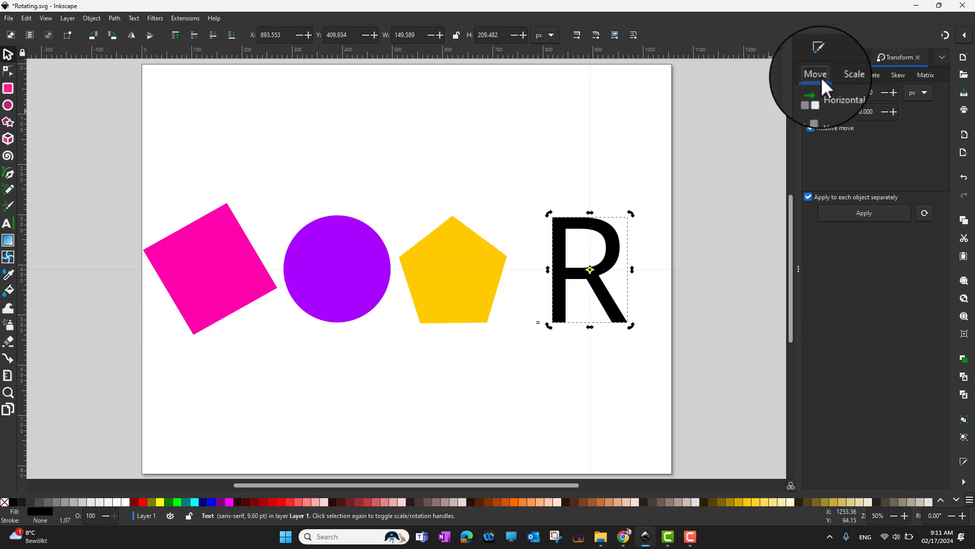
click(871, 75)
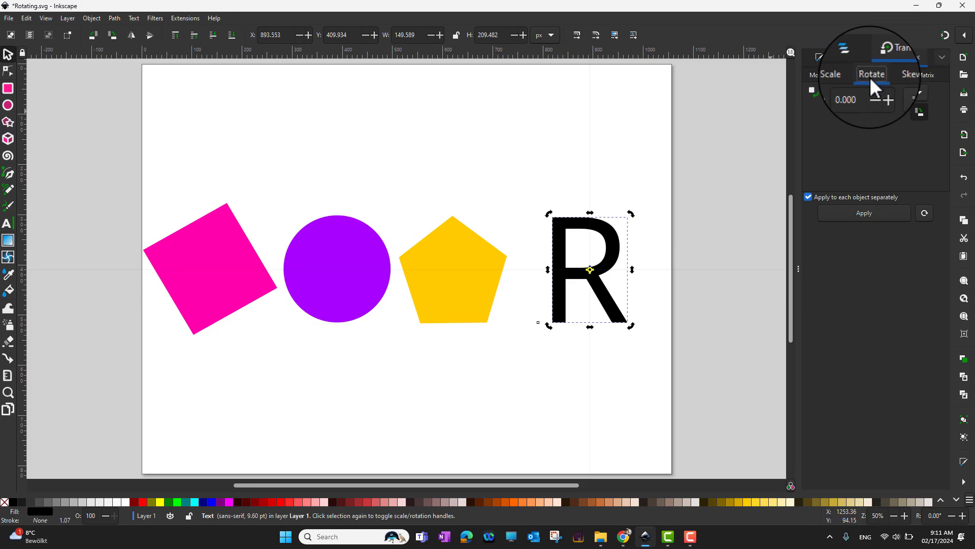
click(924, 90)
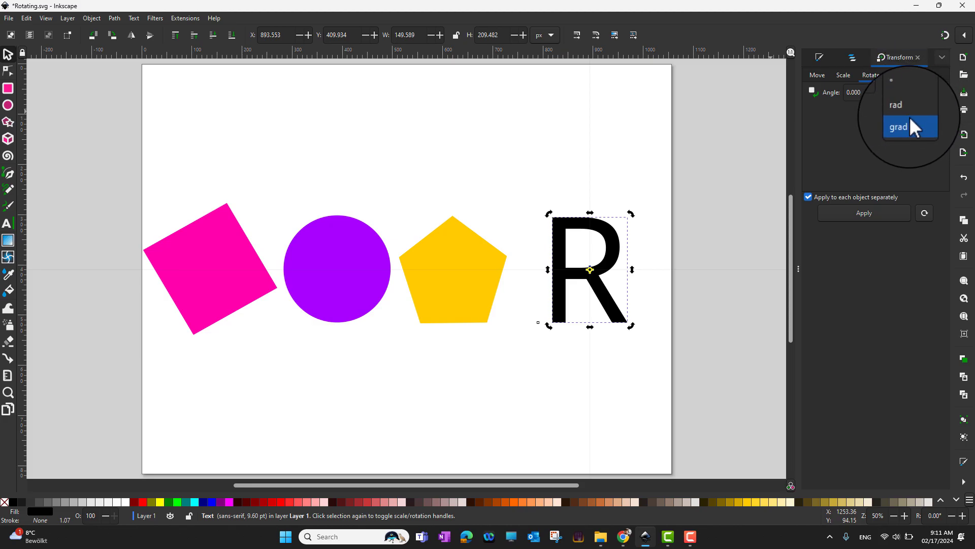
click(909, 99)
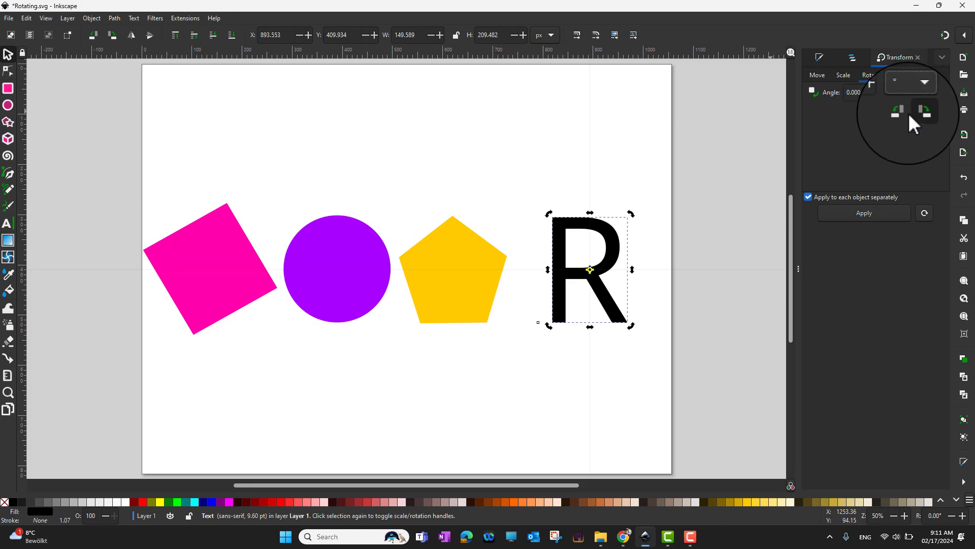
- With separate application to each object turned off, rotate the letter R 33° clockwise and back 33° counterclockwise
drag(852, 93, 844, 93)
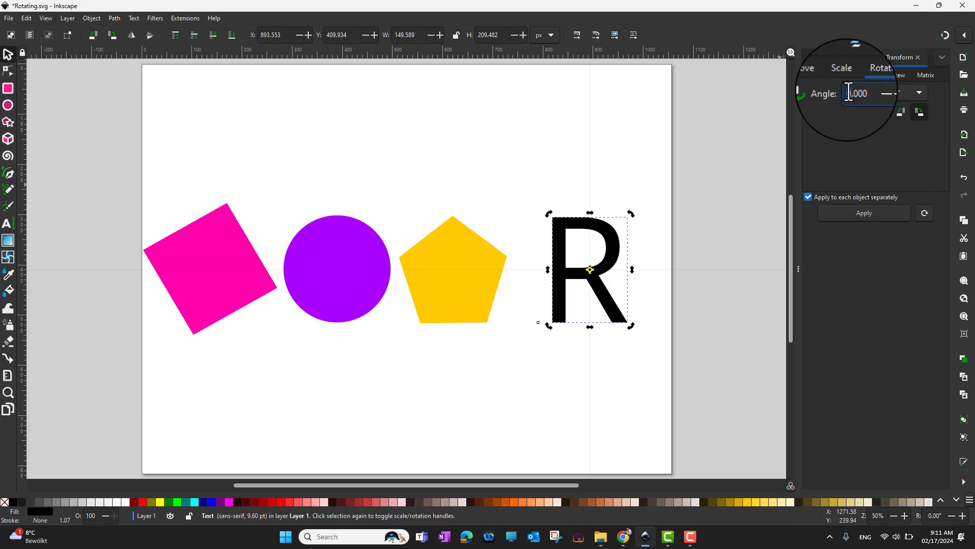
text(33)
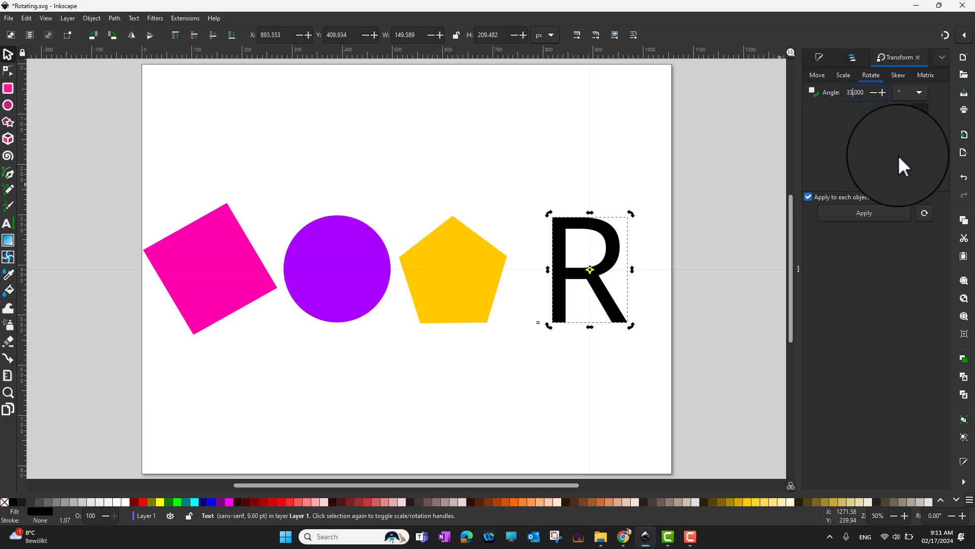
click(837, 194)
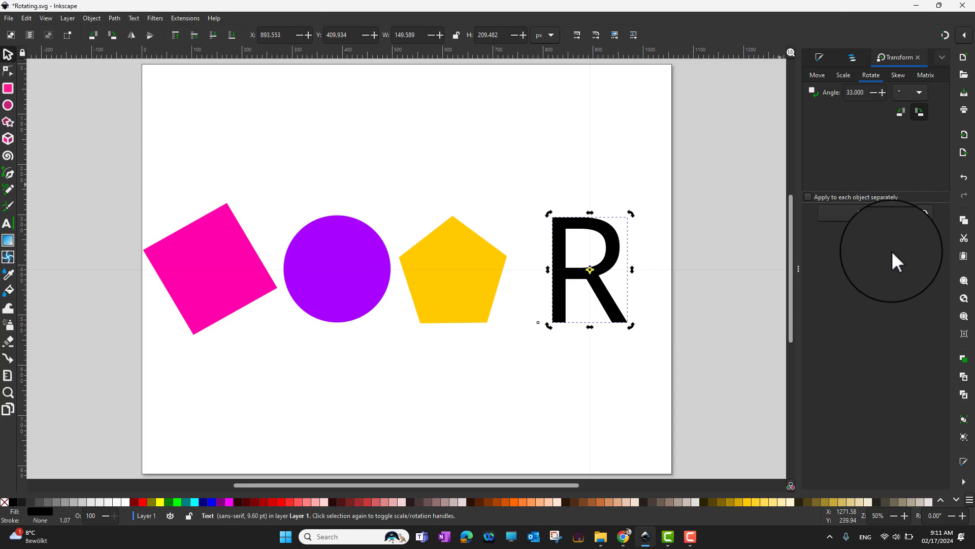
click(867, 216)
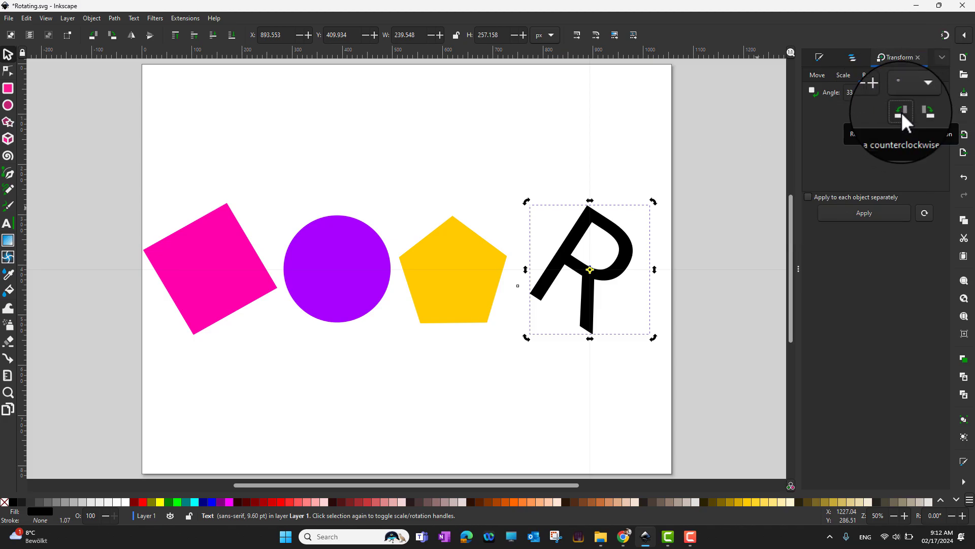
click(882, 212)
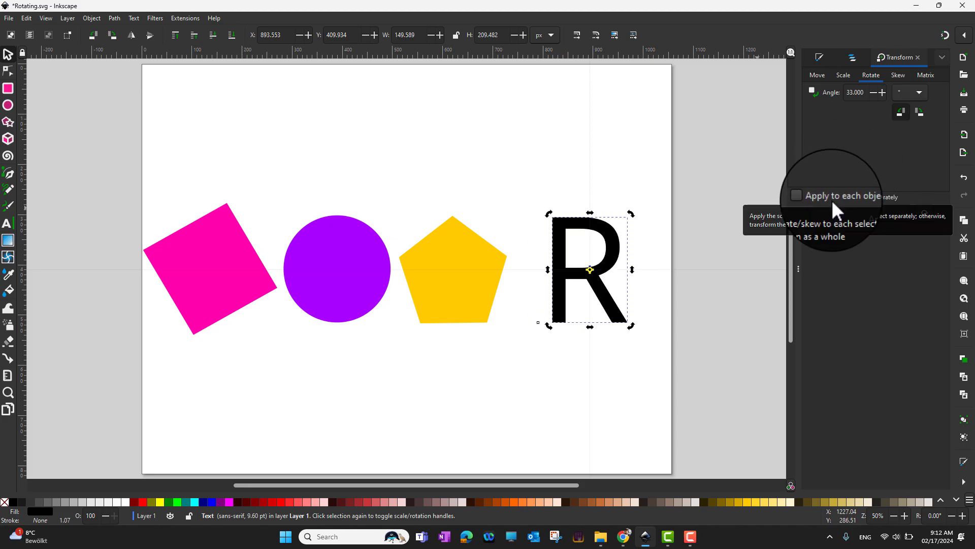
- Select the square, circle, pentagon and letter R, and rotate them as one whole 25° clockwise and back 25° counterclockwise
click(539, 388)
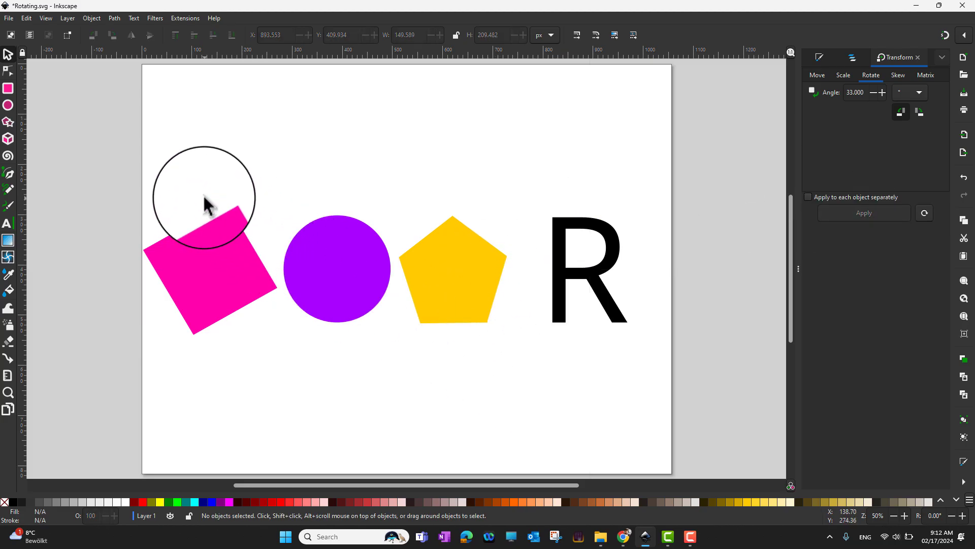
drag(146, 183, 649, 356)
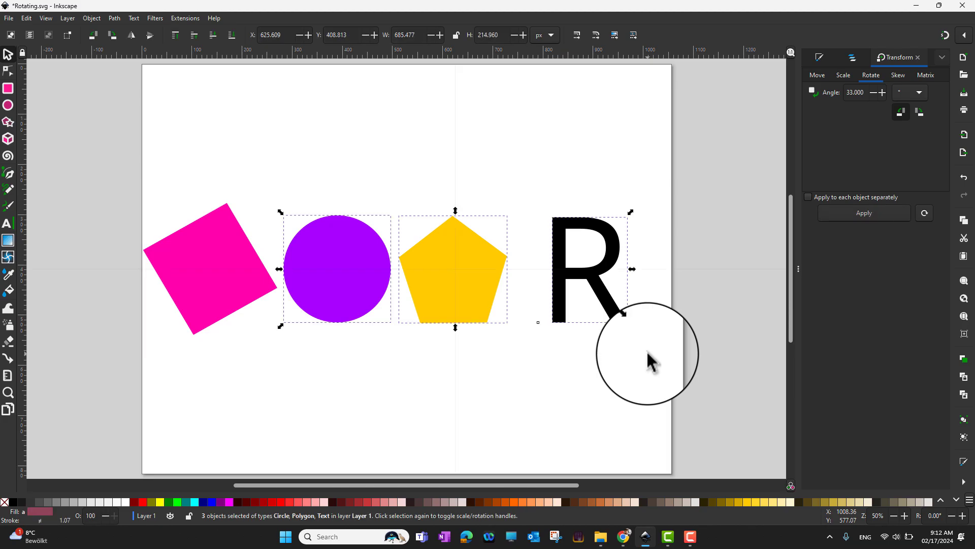
click(127, 213)
drag(122, 196, 663, 375)
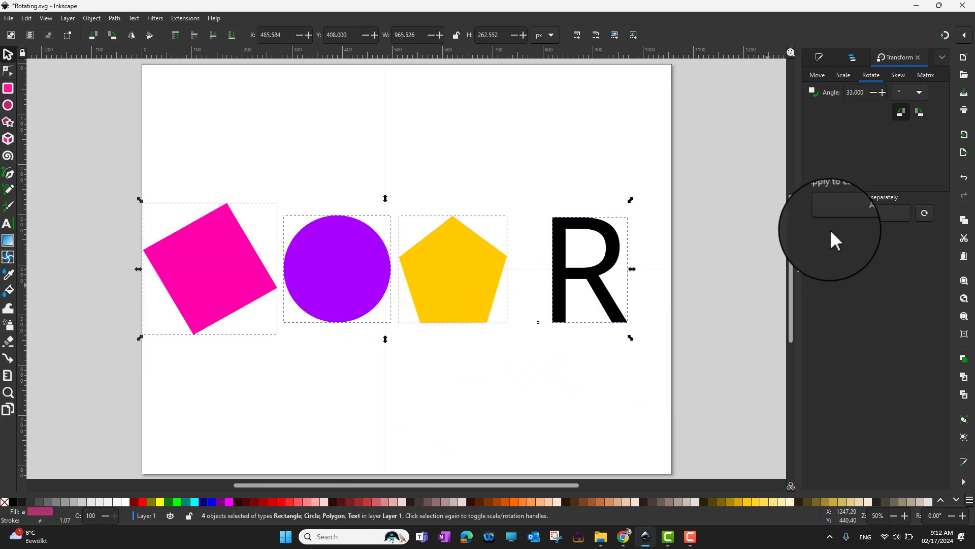
drag(855, 92, 834, 97)
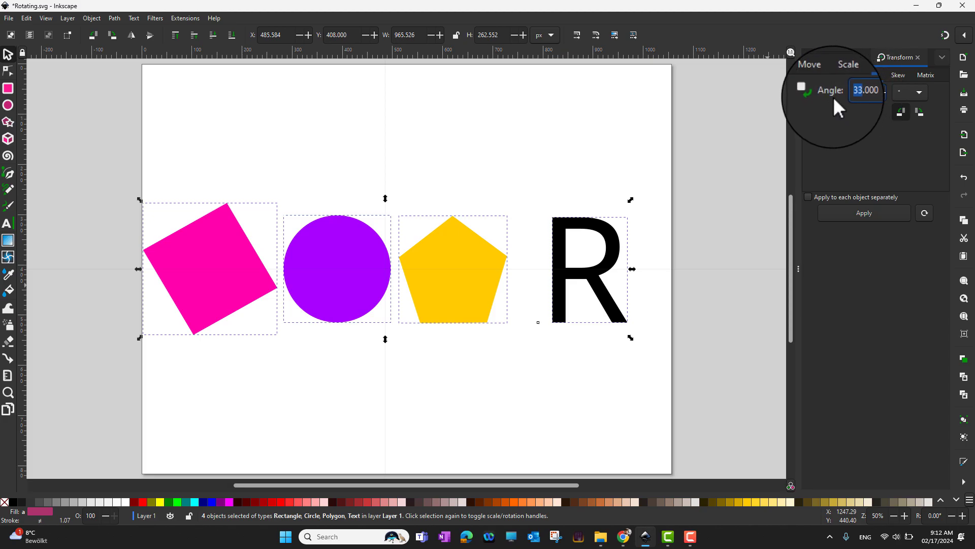
text(25)
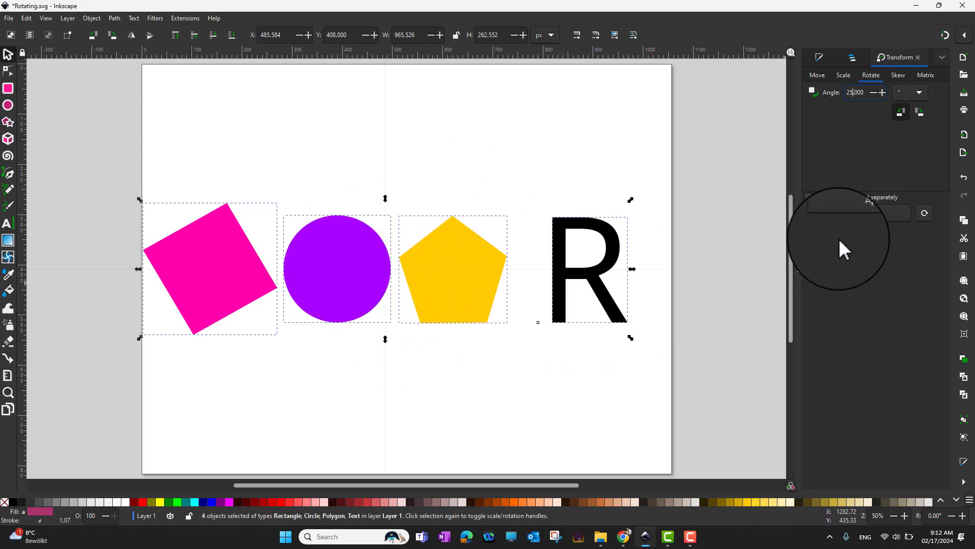
click(922, 116)
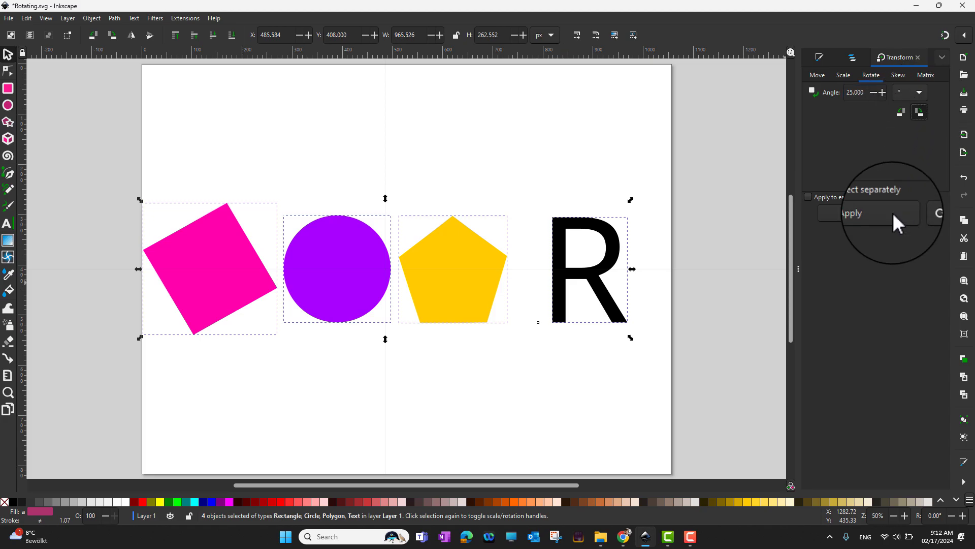
click(861, 213)
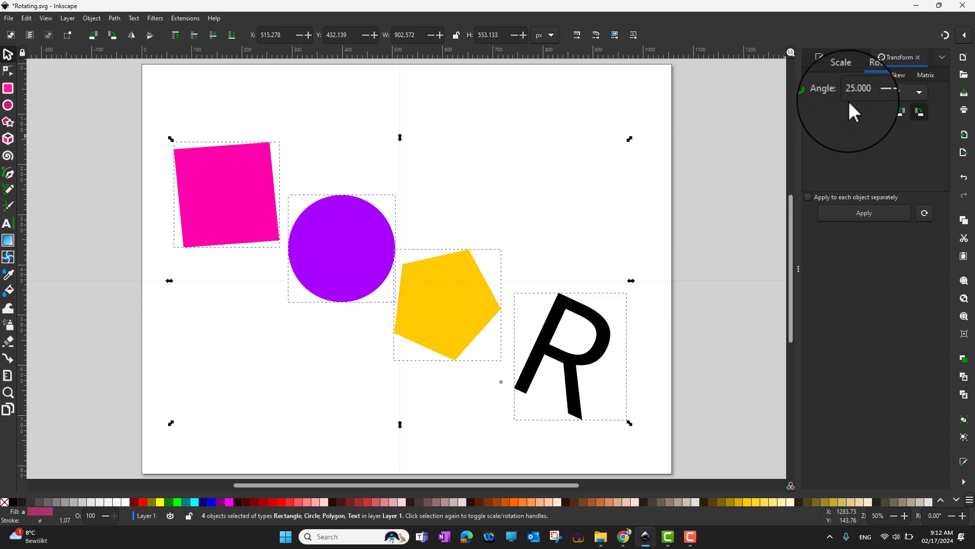
click(901, 112)
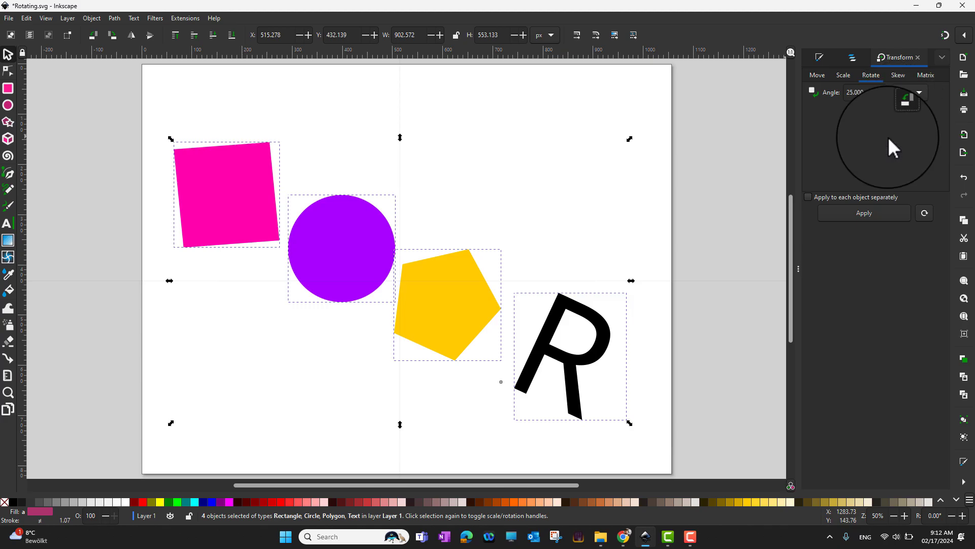
click(876, 213)
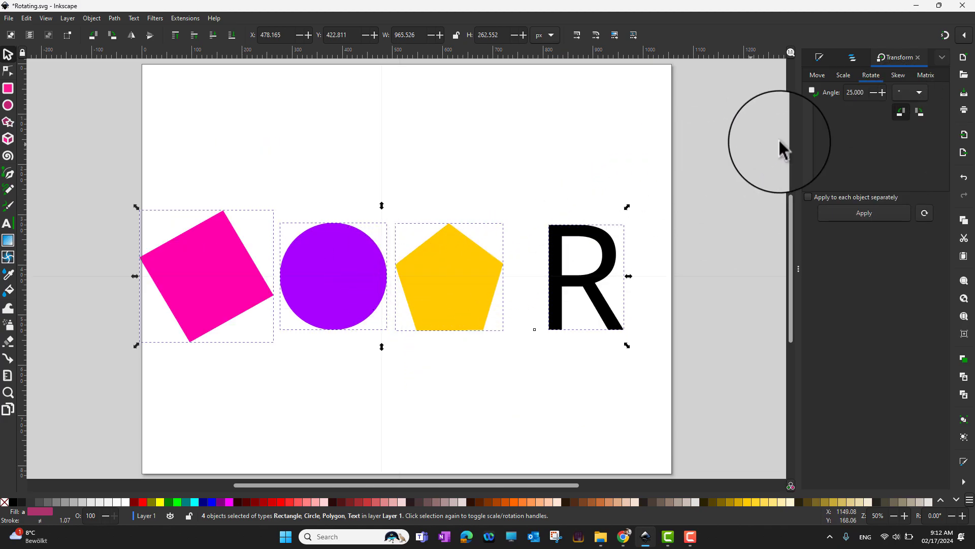
- Turn on separate application to each object and rotate the four selected objects 25° clockwise individually
click(809, 197)
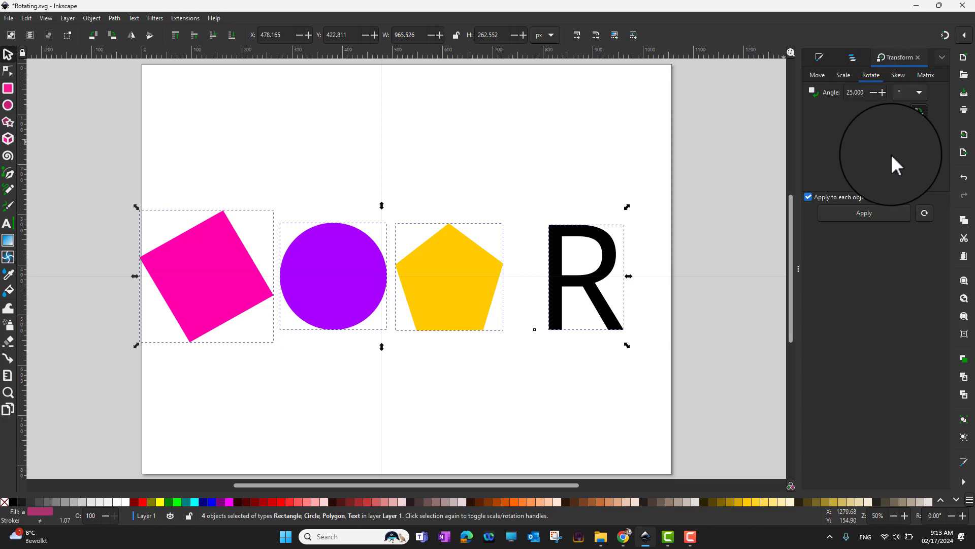
click(875, 215)
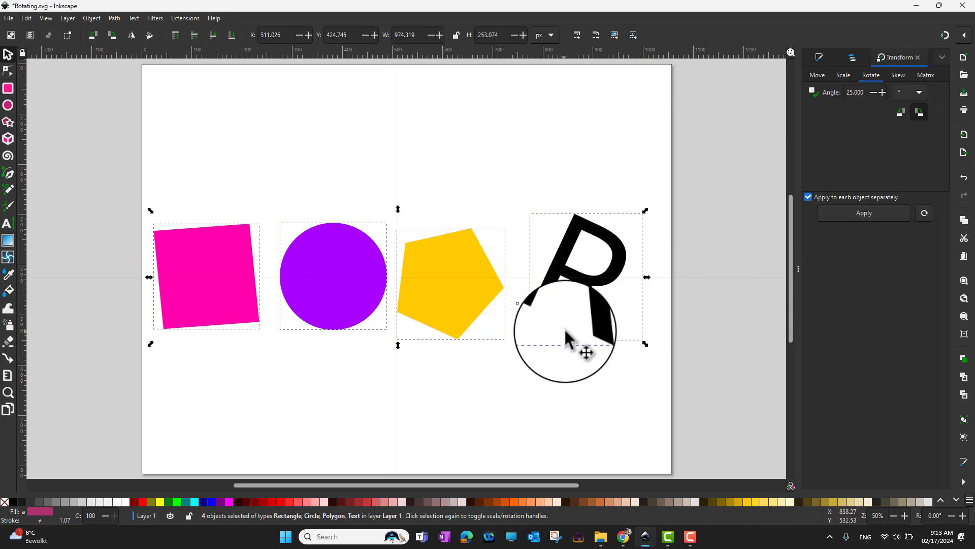